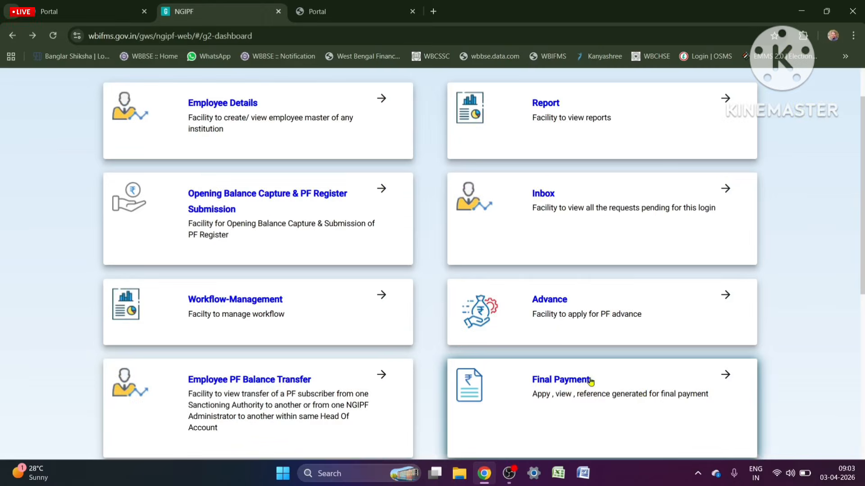
Open the Final Payment Application page of the Final Payment module
{"action": "left_click", "coordinate": [591, 381]}
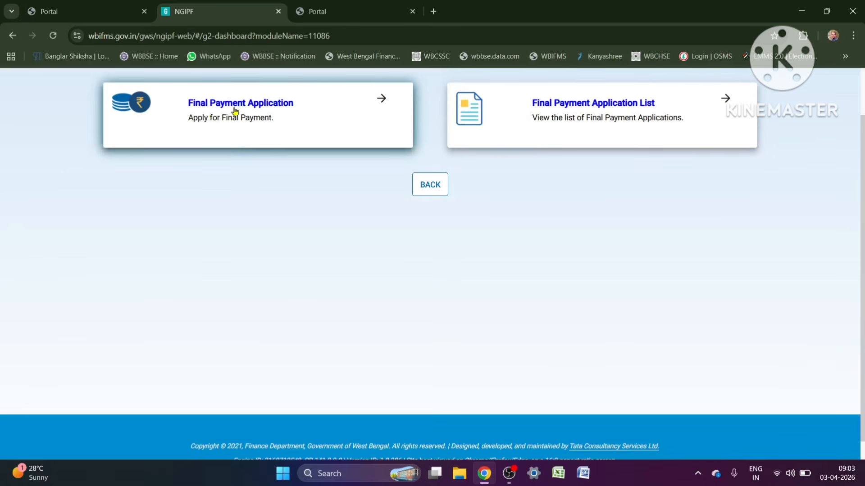
{"action": "left_click", "coordinate": [273, 112]}
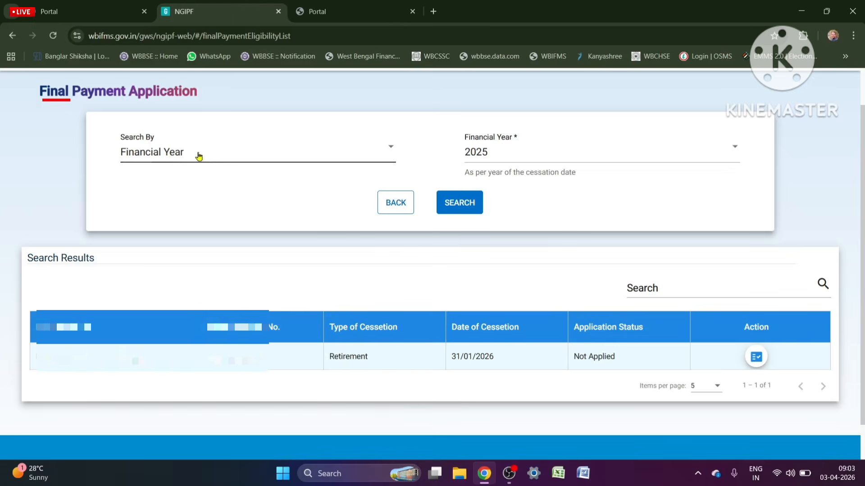
Search the final payment eligibility list by financial year 2026
{"action": "left_click", "coordinate": [498, 157]}
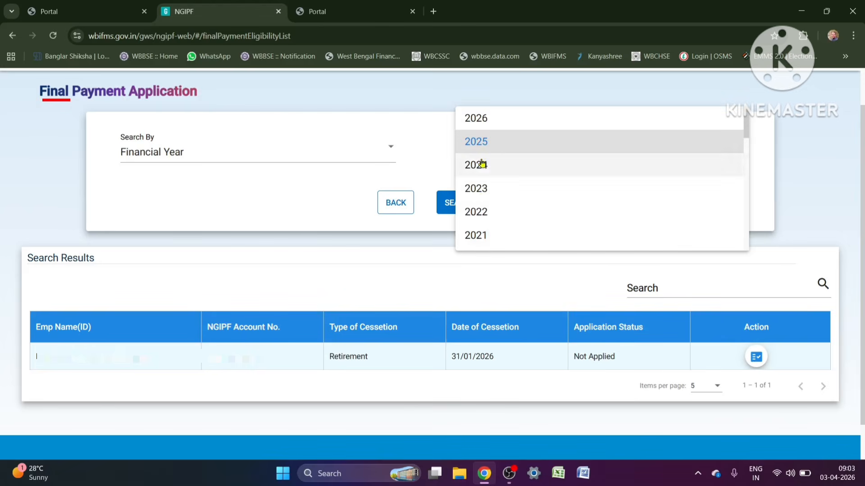
{"action": "left_click", "coordinate": [490, 118]}
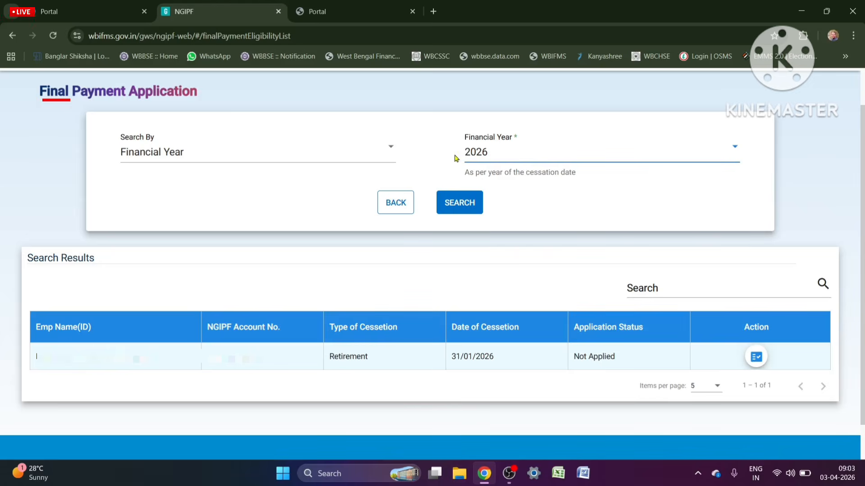
{"action": "left_click", "coordinate": [462, 204]}
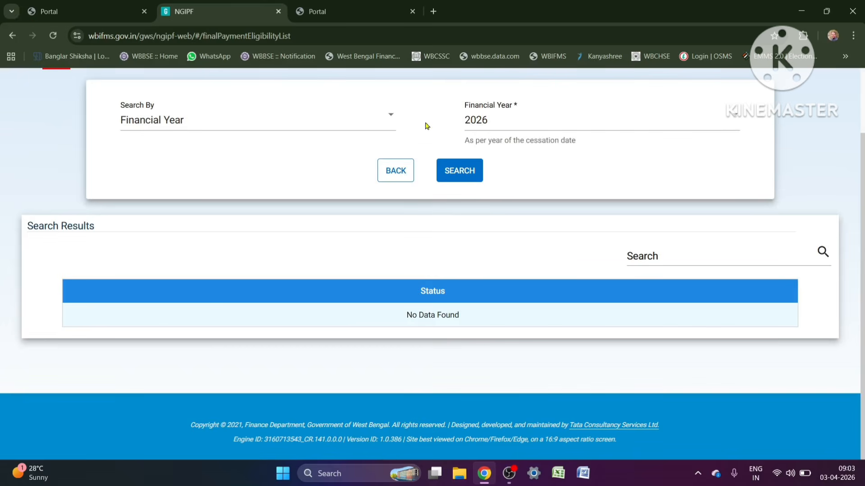
Search the eligibility list by financial year 2025 and start the final payment application for the listed retired employee
{"action": "left_click", "coordinate": [508, 120]}
{"action": "left_click", "coordinate": [500, 140]}
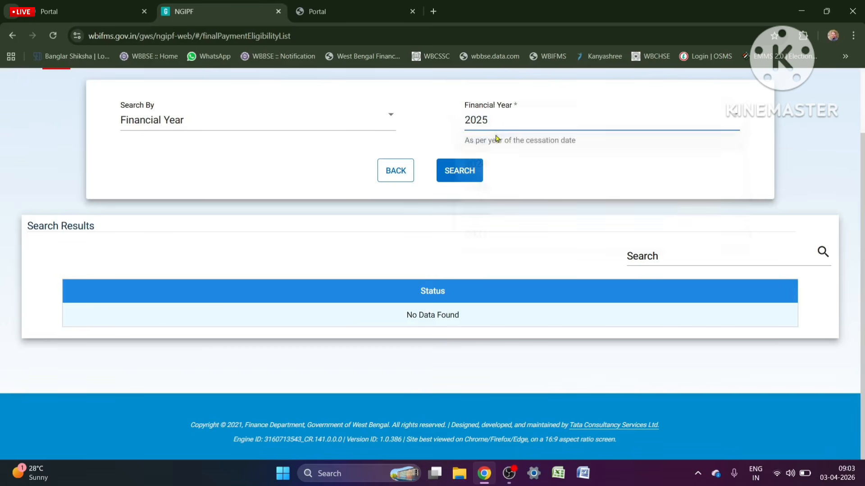
{"action": "left_click", "coordinate": [466, 176]}
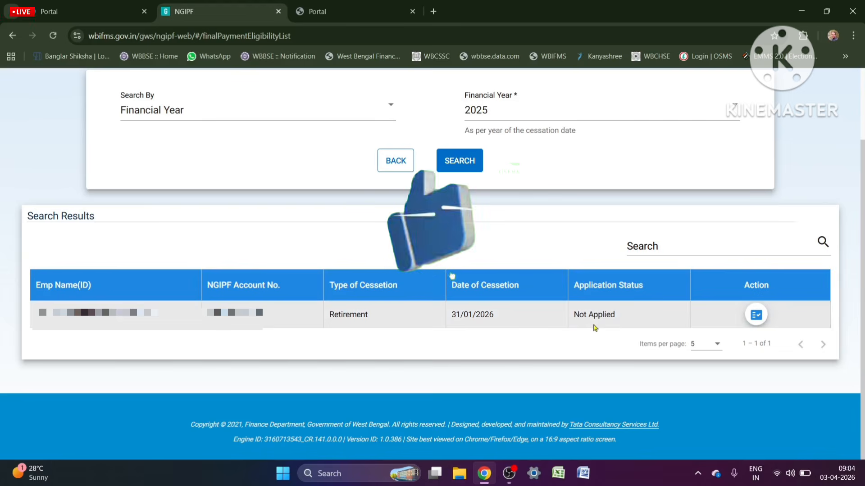
{"action": "left_click", "coordinate": [756, 316]}
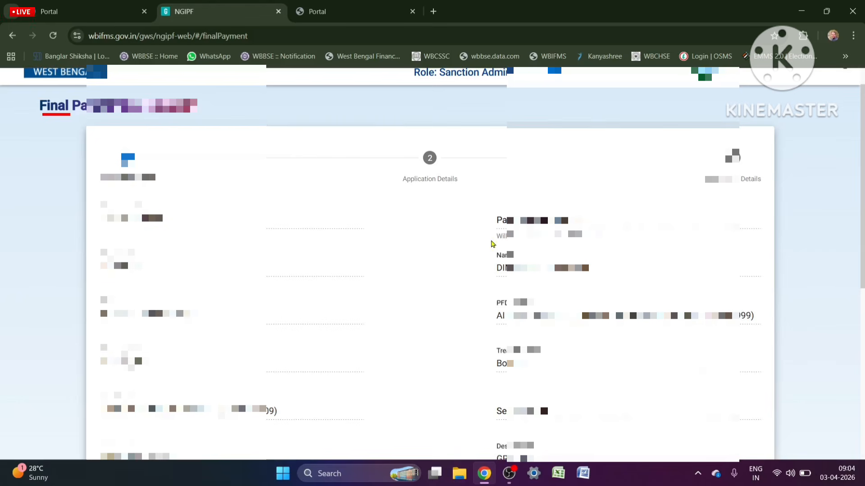
Review the employee's subscriber details and proceed to the application details stage
{"action": "scroll", "coordinate": [430, 270], "scroll_direction": "down", "scroll_amount": 1}
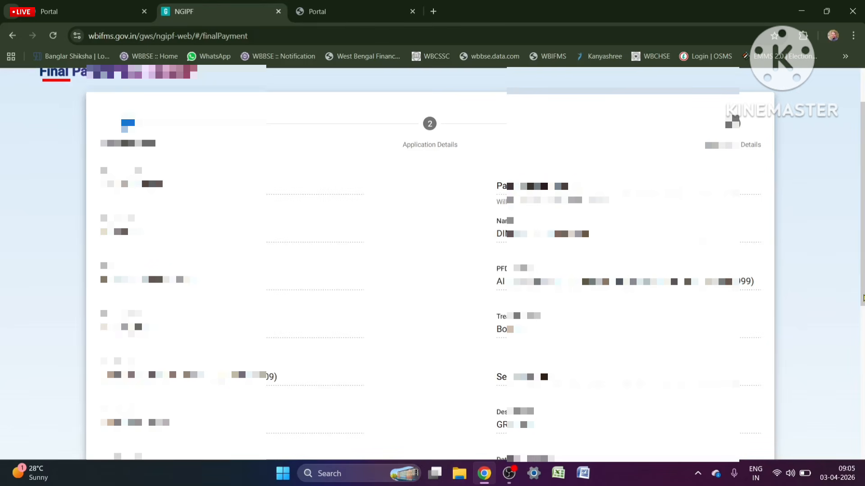
{"action": "scroll", "coordinate": [863, 299], "scroll_direction": "down", "scroll_amount": 5}
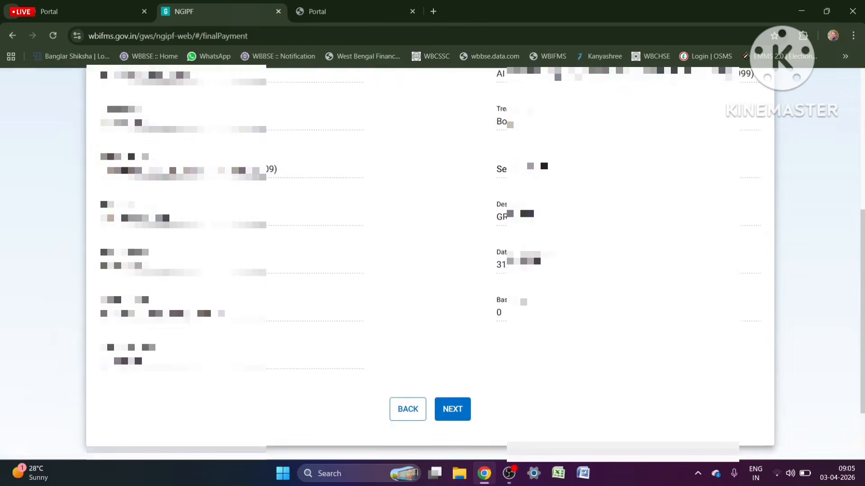
{"action": "left_click", "coordinate": [452, 409]}
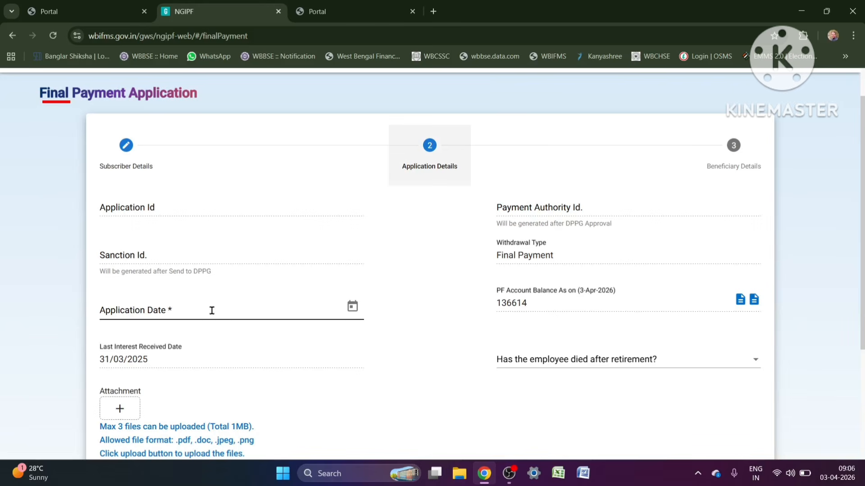
{"action": "left_click", "coordinate": [353, 306]}
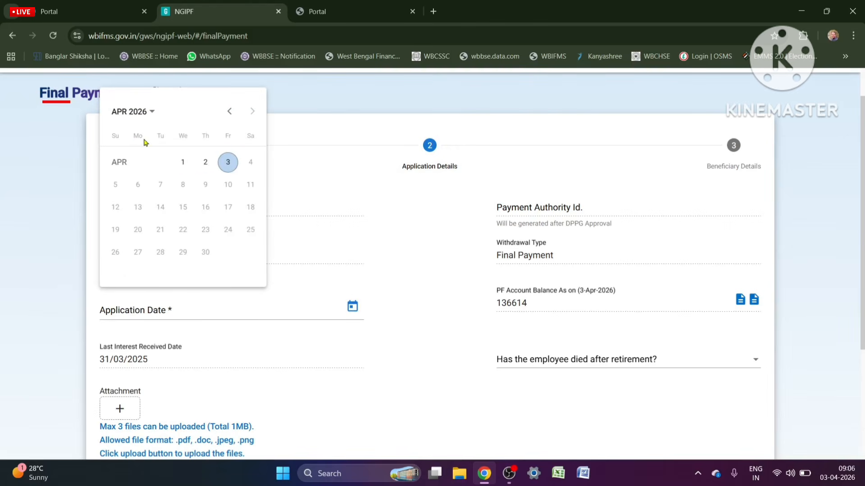
{"action": "left_click", "coordinate": [391, 287]}
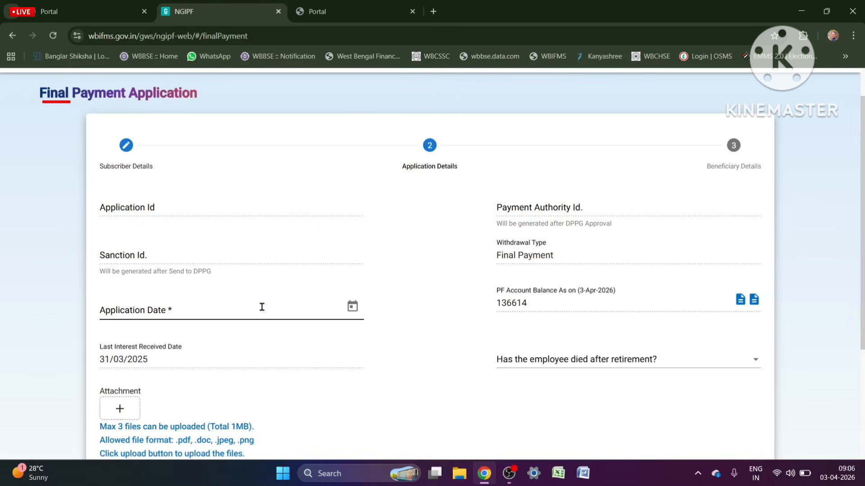
{"action": "left_click", "coordinate": [353, 306]}
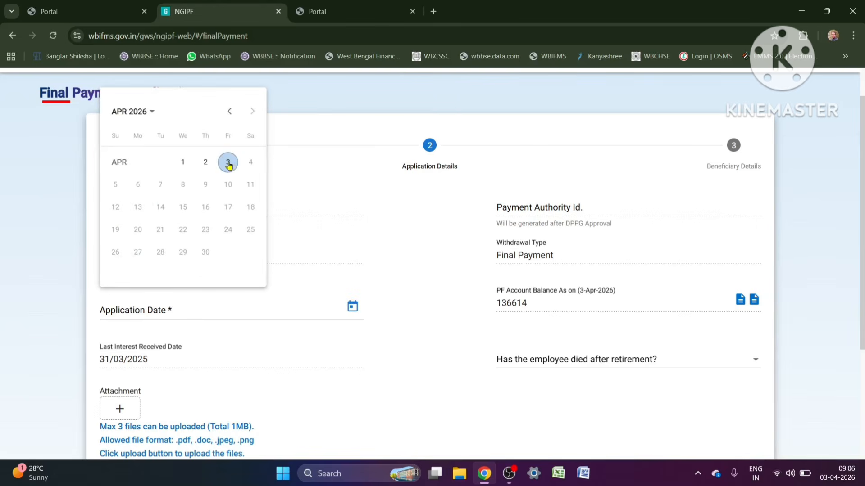
{"action": "left_click", "coordinate": [352, 308]}
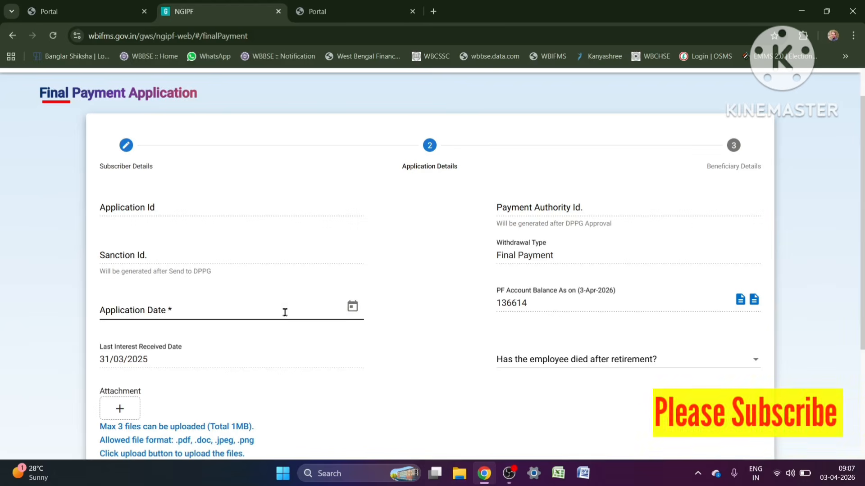
Set the application date to 26/01/2026
{"action": "left_click", "coordinate": [353, 308]}
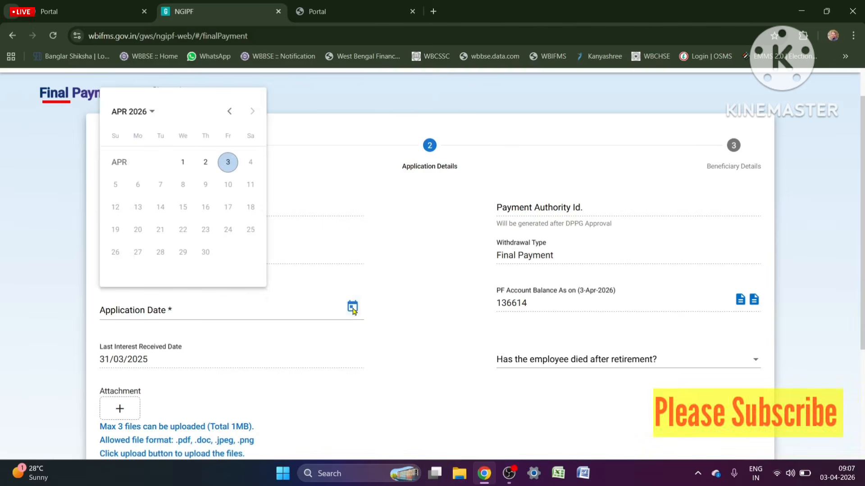
{"action": "left_click", "coordinate": [230, 113]}
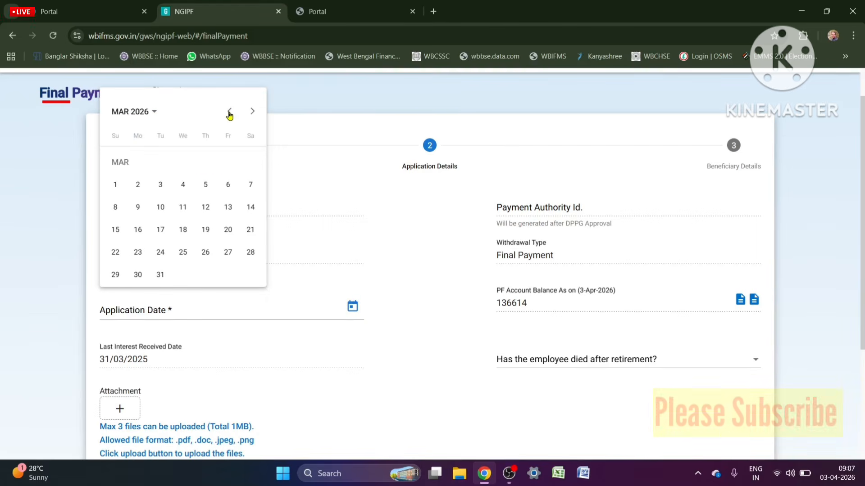
{"action": "left_click", "coordinate": [230, 113]}
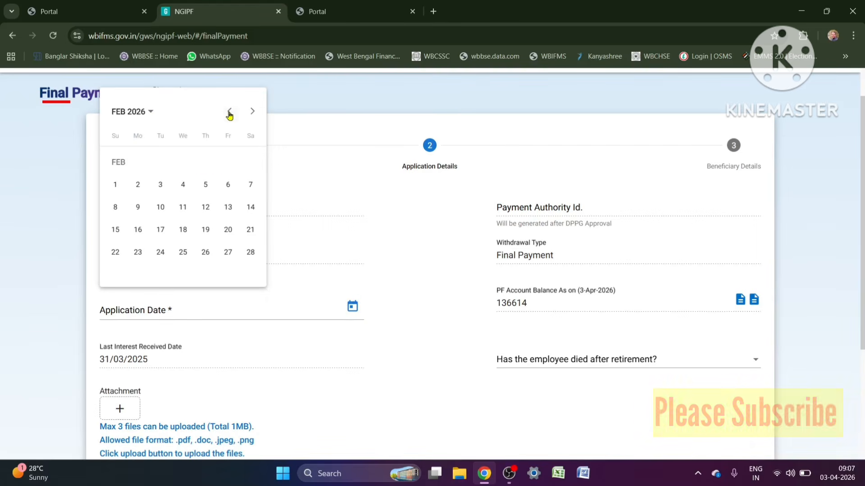
{"action": "left_click", "coordinate": [230, 113]}
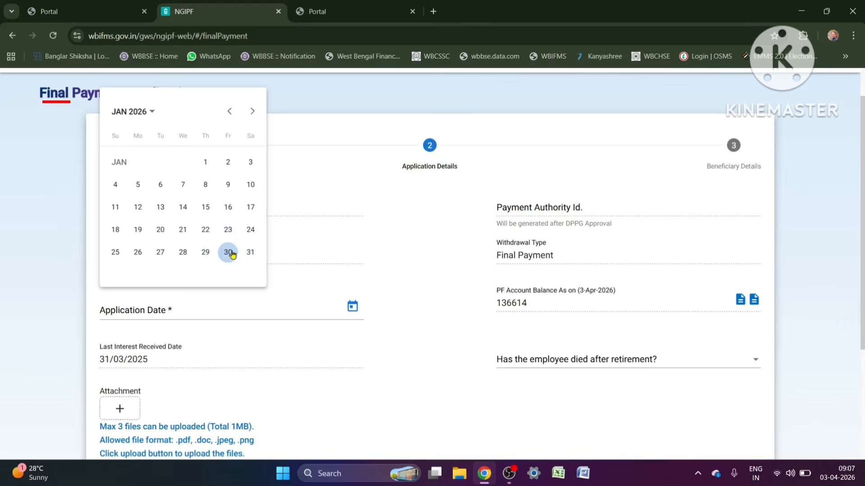
{"action": "left_click", "coordinate": [138, 252]}
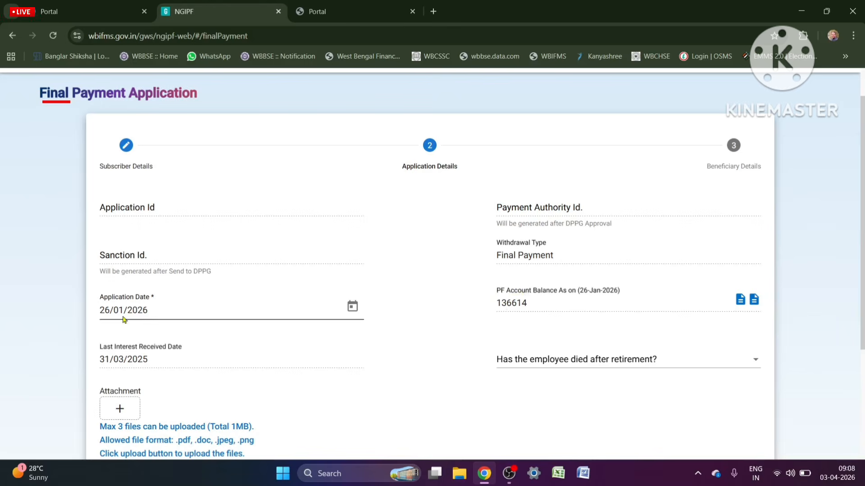
Change the application date to 03/04/2026
{"action": "left_click", "coordinate": [351, 308]}
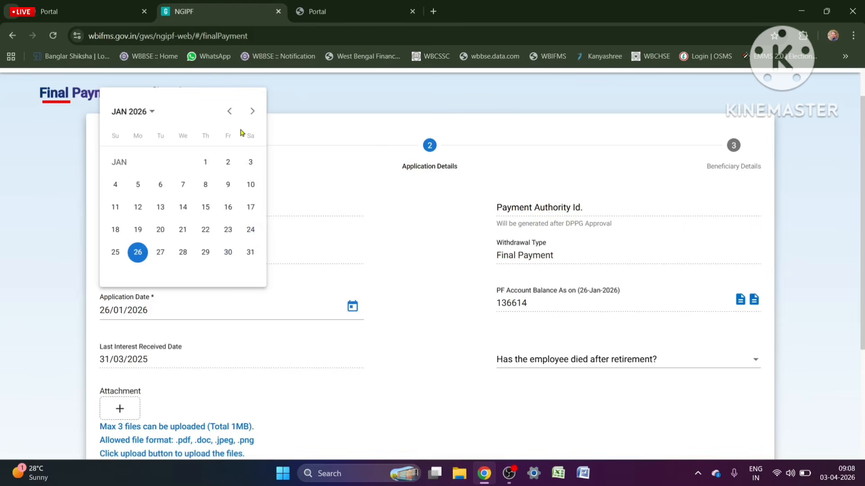
{"action": "left_click", "coordinate": [250, 116]}
{"action": "left_click", "coordinate": [250, 116]}
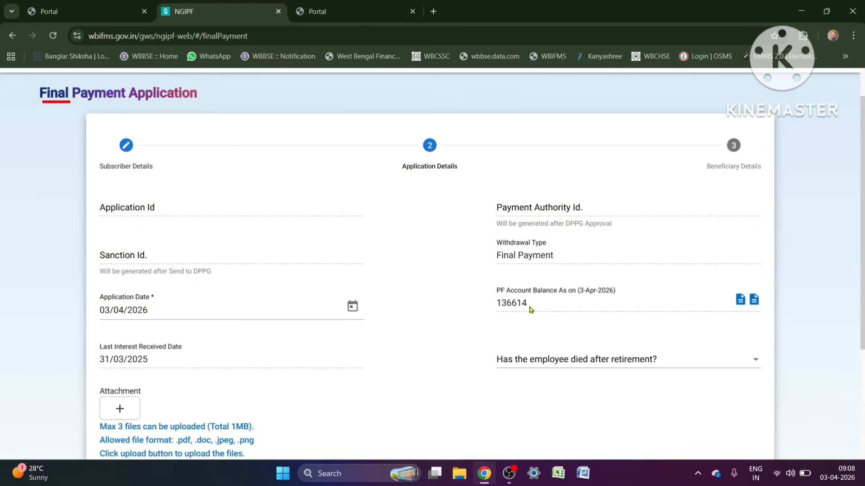
Change the application date back to 26/01/2026, before the employee's retirement date
{"action": "left_click", "coordinate": [352, 306]}
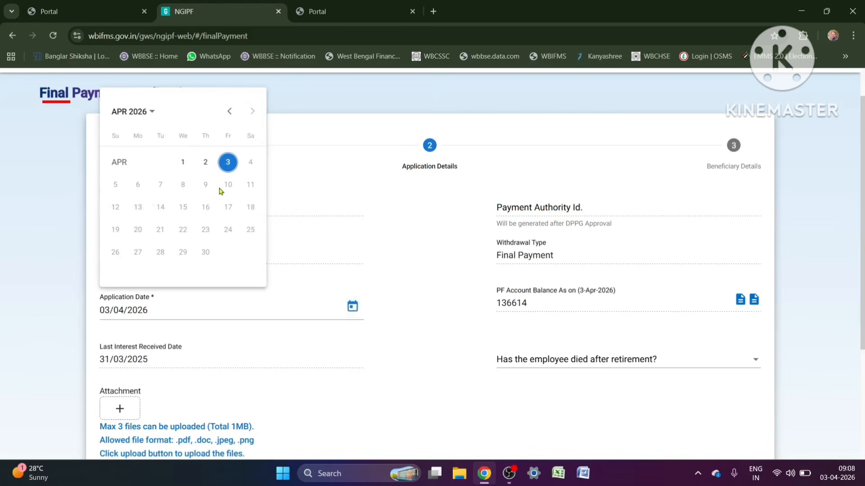
{"action": "left_click", "coordinate": [228, 113]}
{"action": "left_click", "coordinate": [228, 114]}
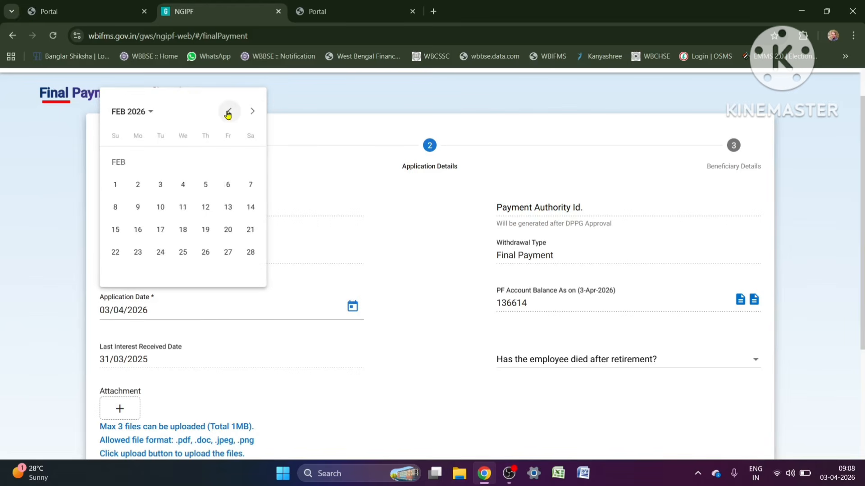
{"action": "left_click", "coordinate": [228, 113]}
{"action": "left_click", "coordinate": [138, 252]}
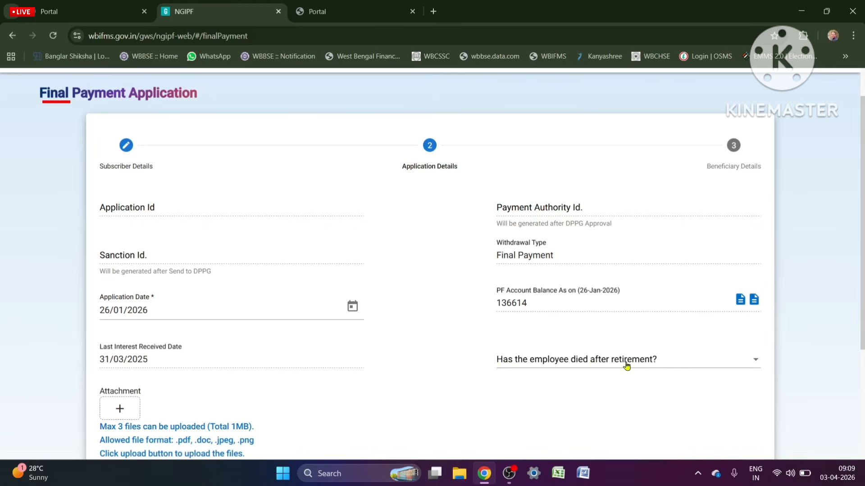
Answer No to whether the employee died after retirement
{"action": "left_click", "coordinate": [714, 363]}
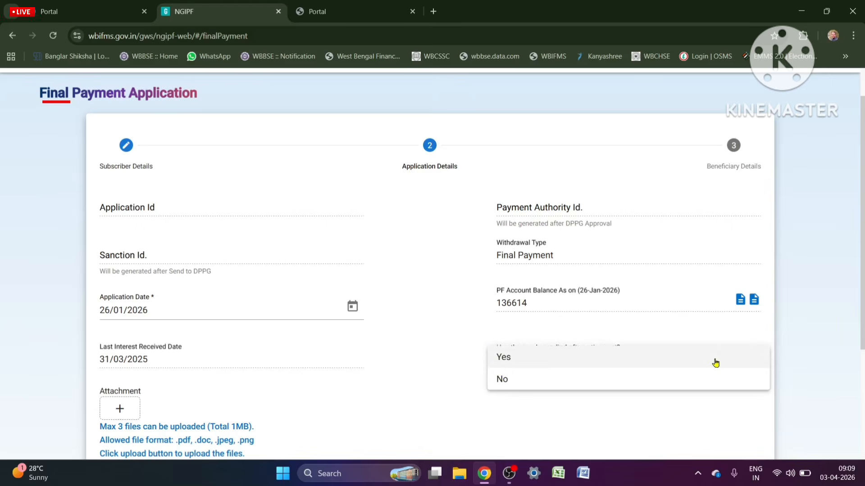
{"action": "left_click", "coordinate": [514, 381]}
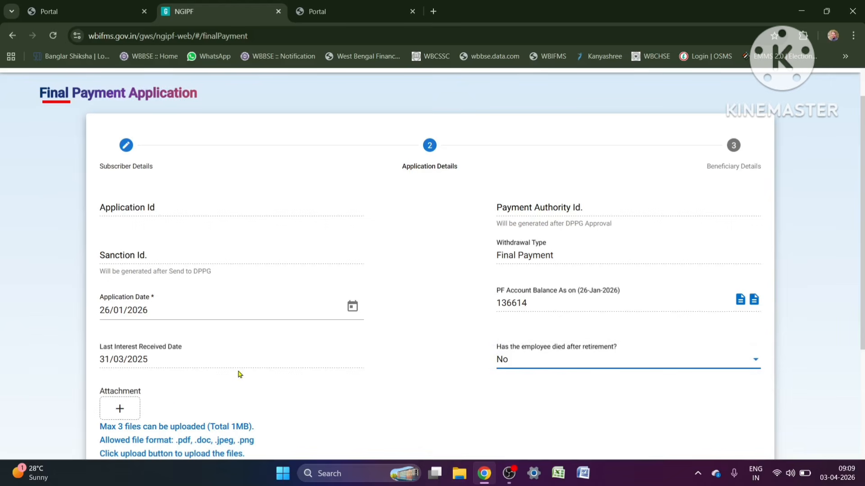
{"action": "scroll", "coordinate": [242, 376], "scroll_direction": "down", "scroll_amount": 3}
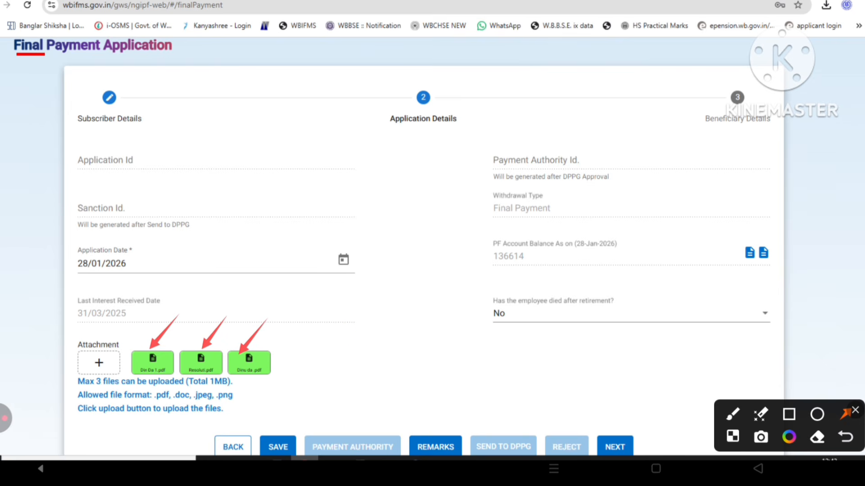
{"action": "left_click_drag", "start_coordinate": [299, 380], "coordinate": [277, 433]}
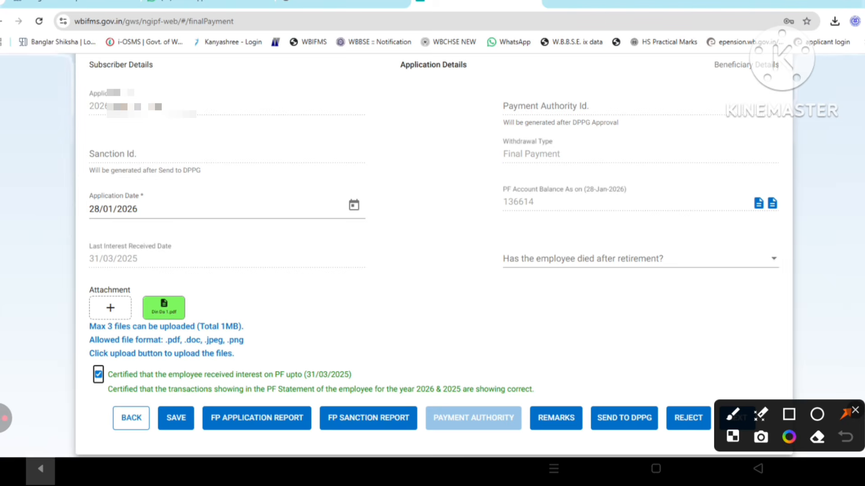
{"action": "left_click_drag", "start_coordinate": [186, 138], "coordinate": [144, 112]}
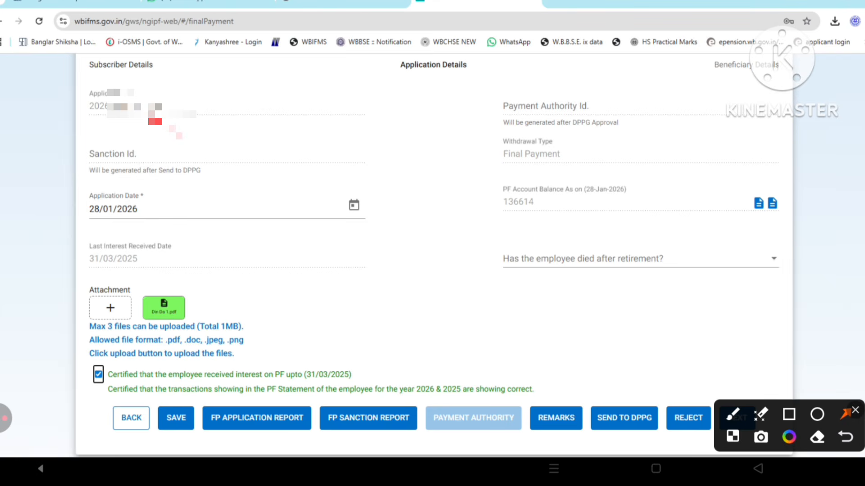
{"action": "left_click_drag", "start_coordinate": [188, 341], "coordinate": [110, 373]}
{"action": "left_click_drag", "start_coordinate": [600, 336], "coordinate": [632, 407]}
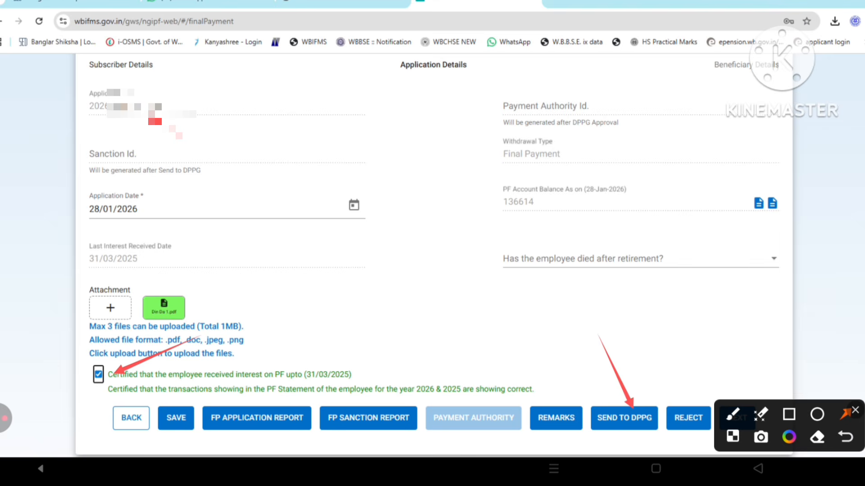
{"action": "left_click_drag", "start_coordinate": [207, 361], "coordinate": [131, 378]}
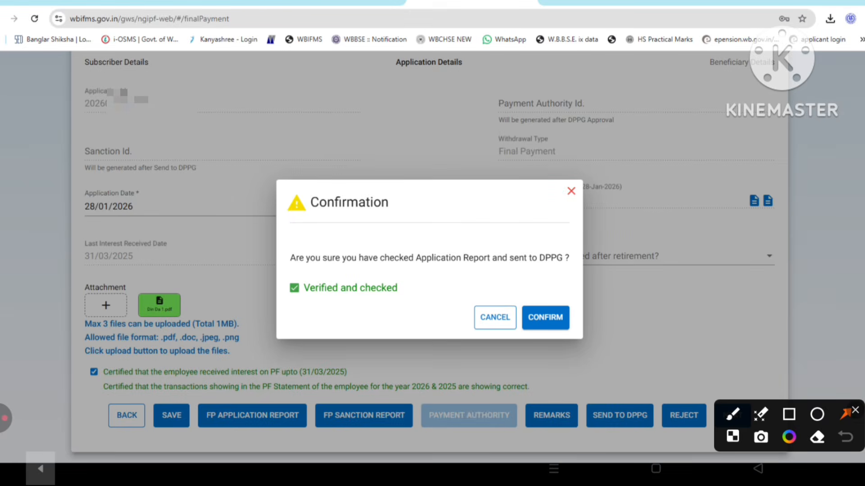
{"action": "left_click_drag", "start_coordinate": [421, 185], "coordinate": [378, 245]}
{"action": "left_click_drag", "start_coordinate": [384, 328], "coordinate": [350, 298]}
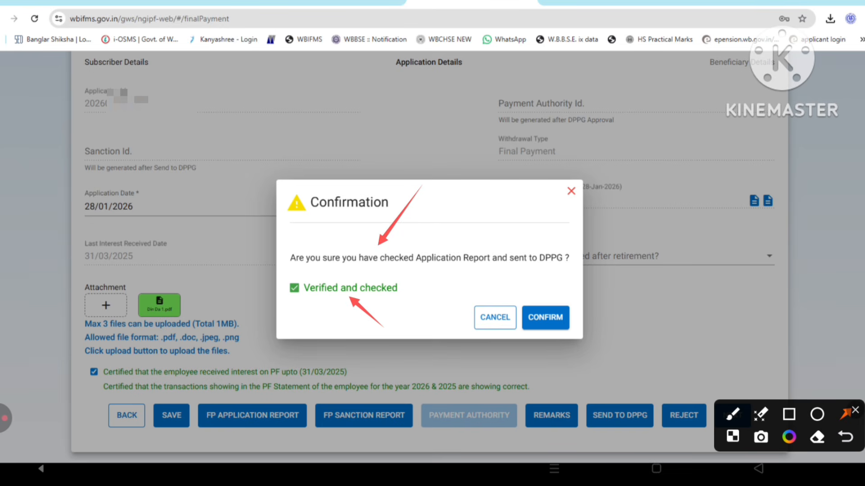
{"action": "left_click_drag", "start_coordinate": [581, 263], "coordinate": [538, 309]}
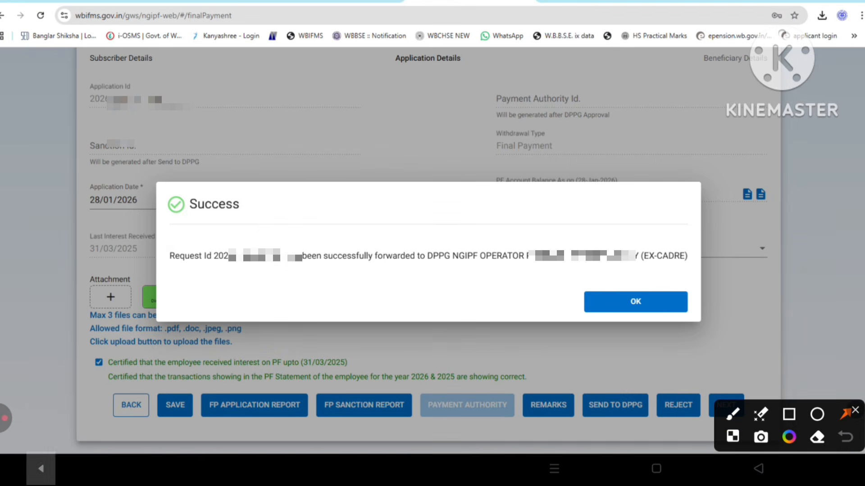
{"action": "left_click_drag", "start_coordinate": [295, 187], "coordinate": [246, 248]}
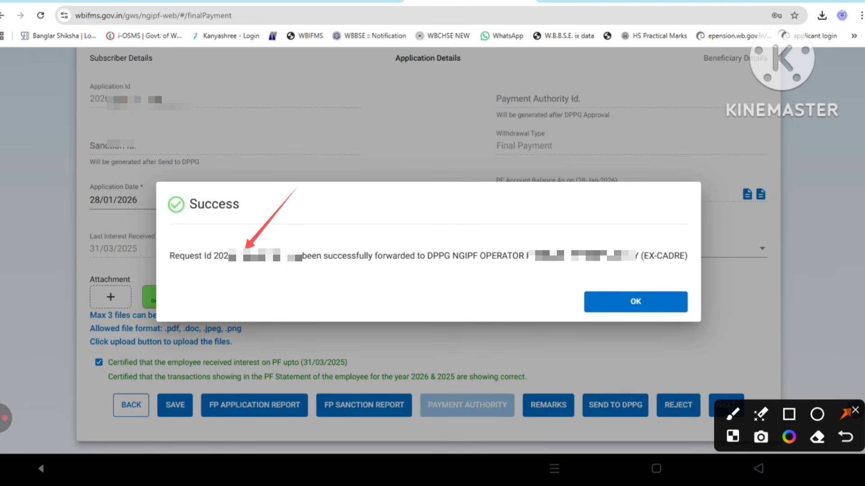
Draw red arrows pointing to the DPPG NGIPF operator recipient and the OK confirmation in the success message
{"action": "left_click_drag", "start_coordinate": [403, 193], "coordinate": [435, 246]}
{"action": "left_click_drag", "start_coordinate": [469, 189], "coordinate": [503, 246]}
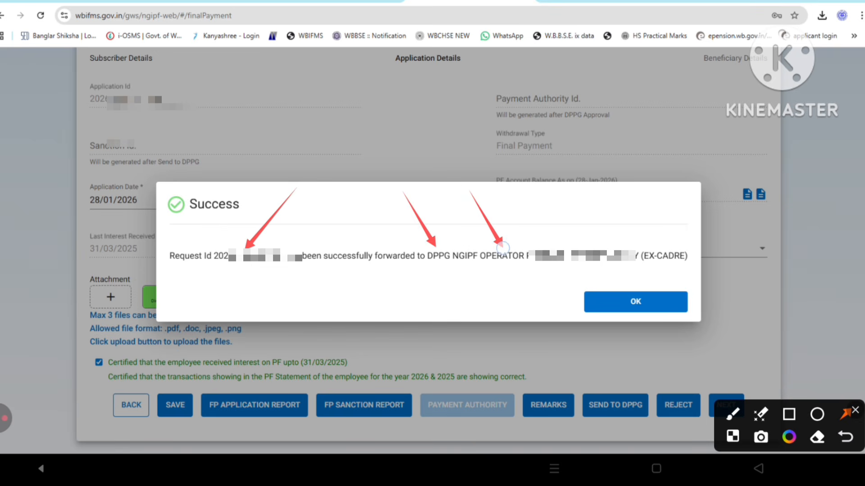
{"action": "left_click_drag", "start_coordinate": [767, 282], "coordinate": [676, 295]}
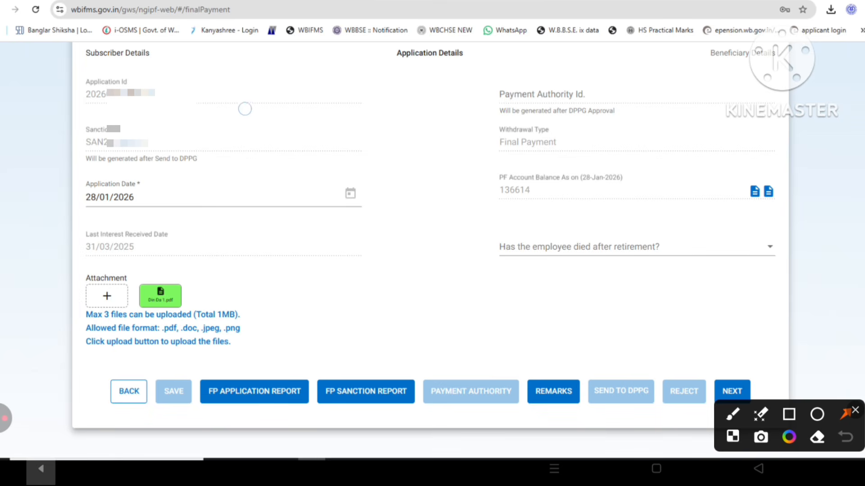
Draw red arrows pointing to the sanction ID field, FP Application Report and FP Sanction Report
{"action": "left_click_drag", "start_coordinate": [245, 109], "coordinate": [189, 128]}
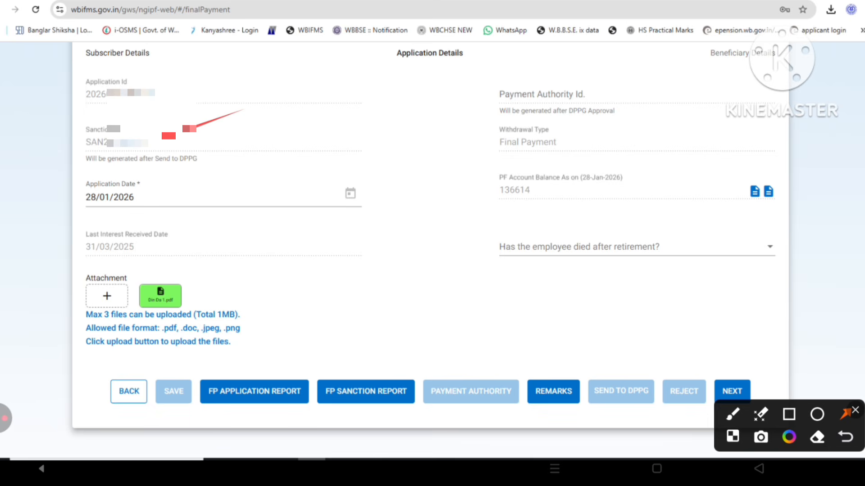
{"action": "left_click_drag", "start_coordinate": [309, 297], "coordinate": [267, 370]}
{"action": "left_click_drag", "start_coordinate": [393, 304], "coordinate": [365, 369]}
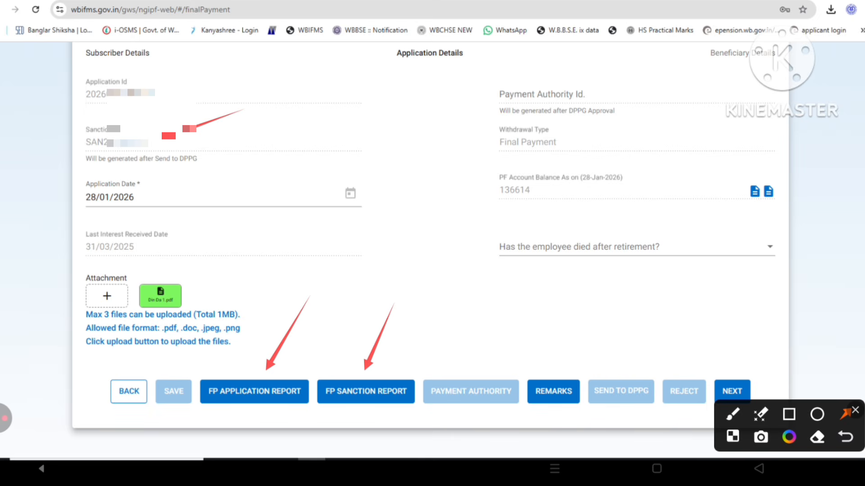
Point red arrows at the two PF account balance documents and outline the Final Payment withdrawal type with a red rectangle
{"action": "left_click_drag", "start_coordinate": [714, 241], "coordinate": [743, 203]}
{"action": "left_click_drag", "start_coordinate": [749, 237], "coordinate": [763, 203]}
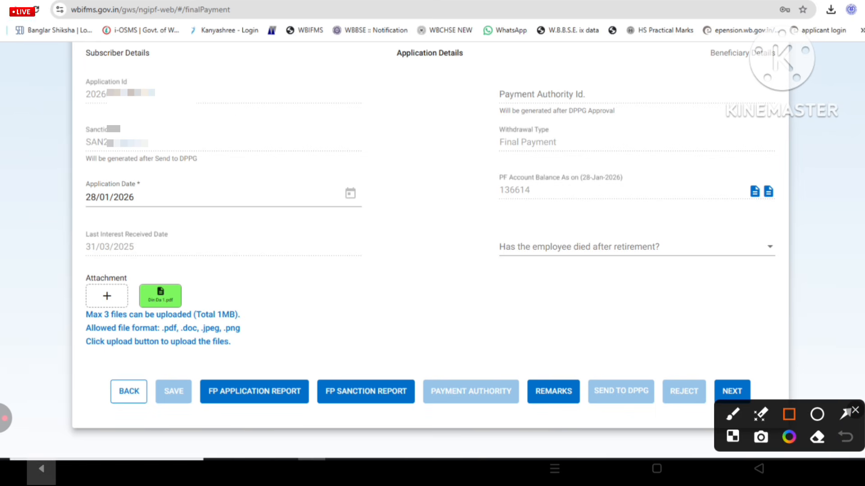
{"action": "mouse_move", "coordinate": [475, 120]}
{"action": "left_mouse_down"}
{"action": "mouse_move", "coordinate": [483, 150]}
{"action": "mouse_move", "coordinate": [588, 156]}
{"action": "left_mouse_up"}
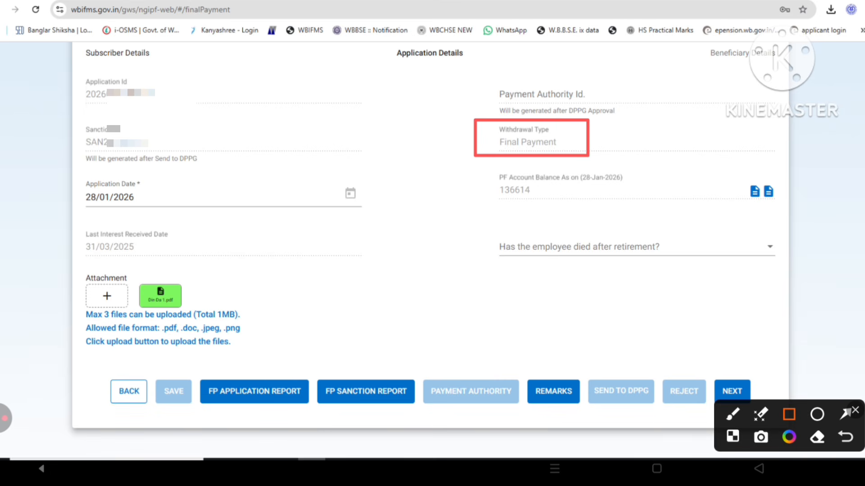